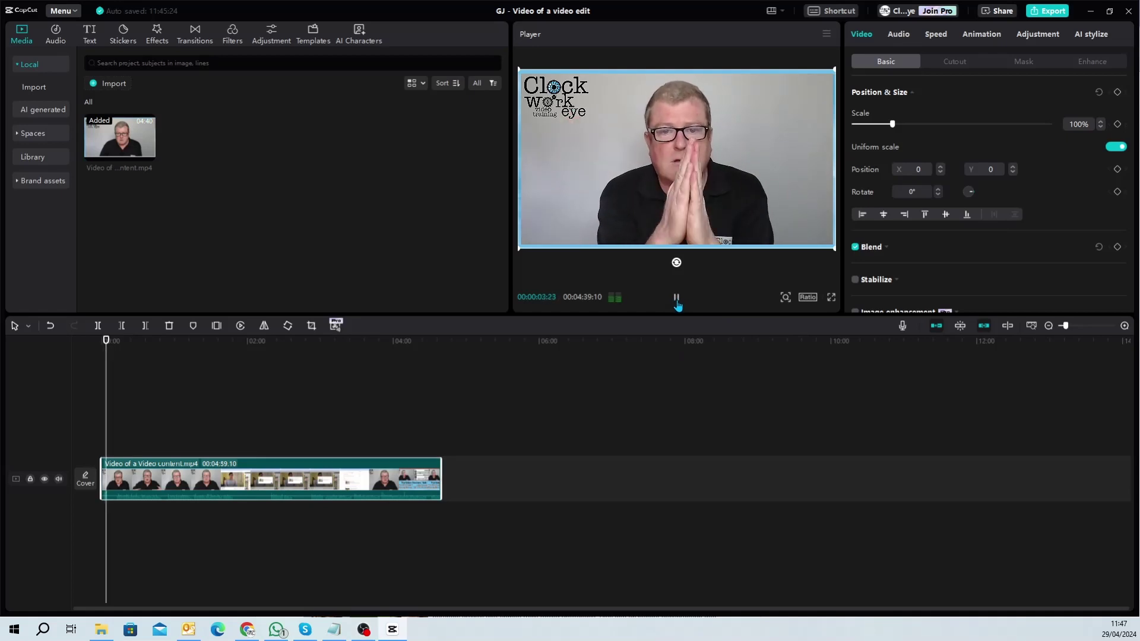
Play through the clip's opening to find where the unwanted start ends.
{"action": "left_click", "coordinate": [133, 349]}
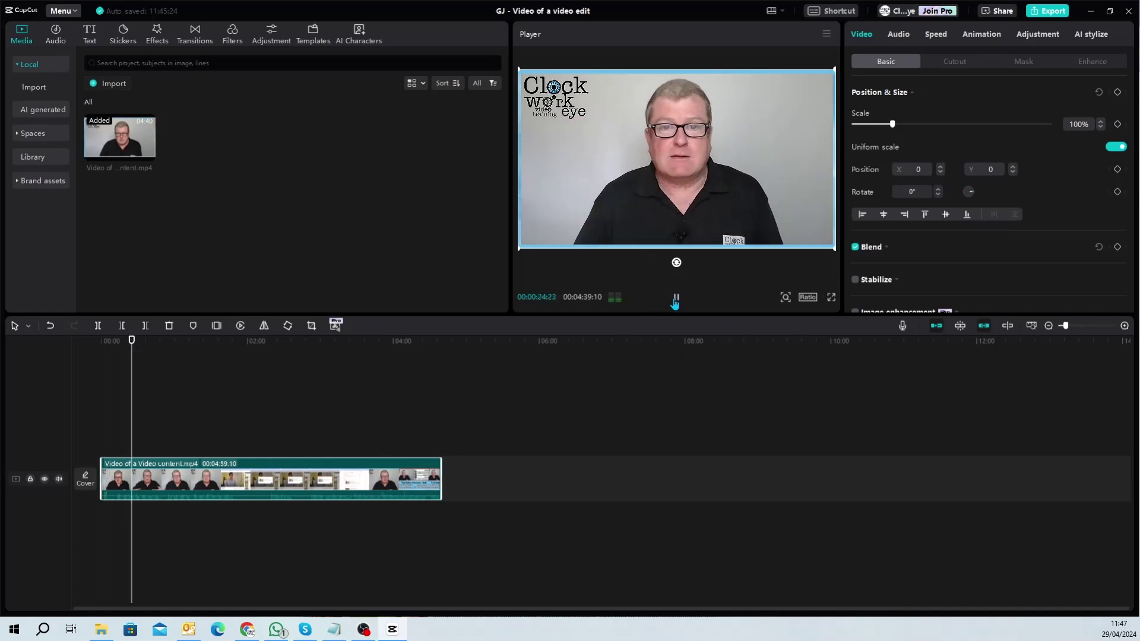
{"action": "left_click_drag", "start_coordinate": [1065, 326], "coordinate": [1075, 326]}
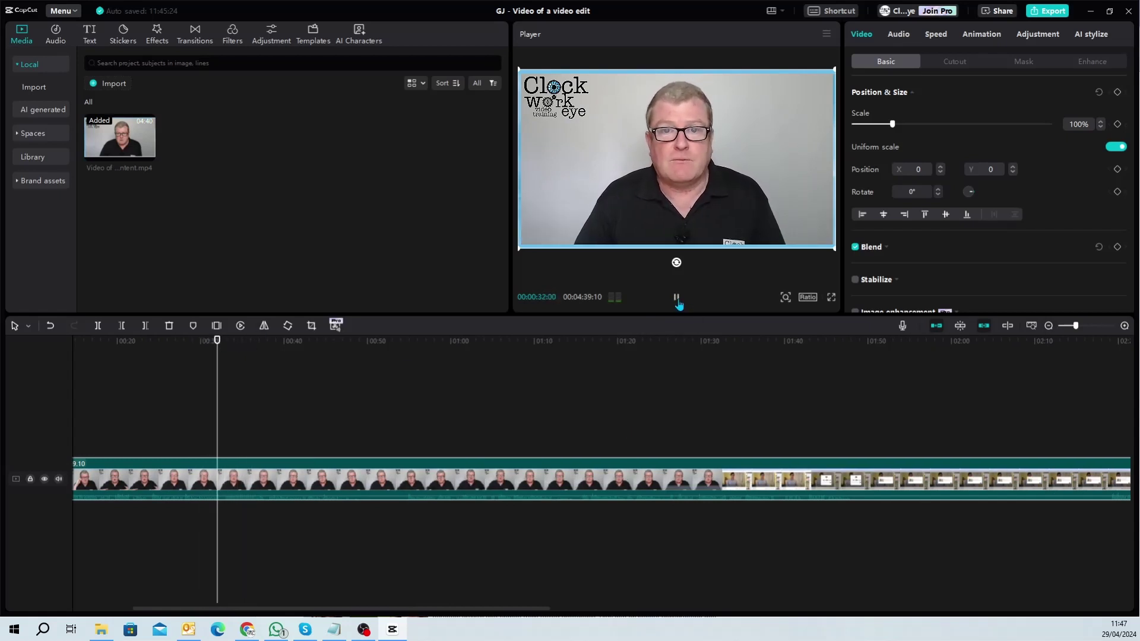
{"action": "key", "text": "space"}
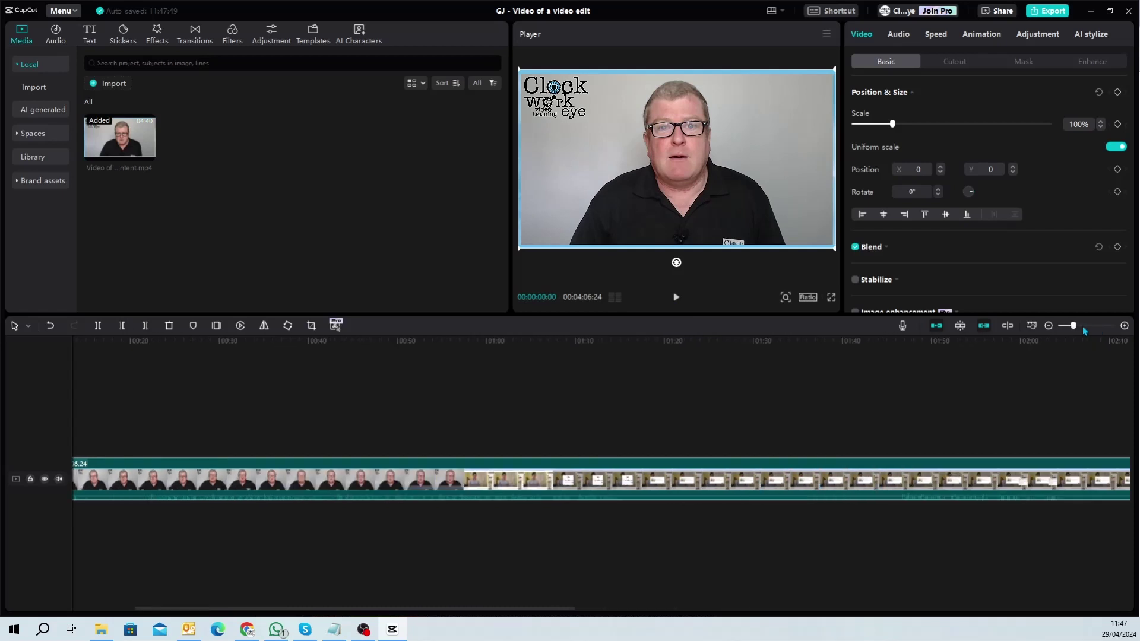
{"action": "left_click_drag", "start_coordinate": [1075, 326], "coordinate": [1065, 326]}
{"action": "key", "text": "space"}
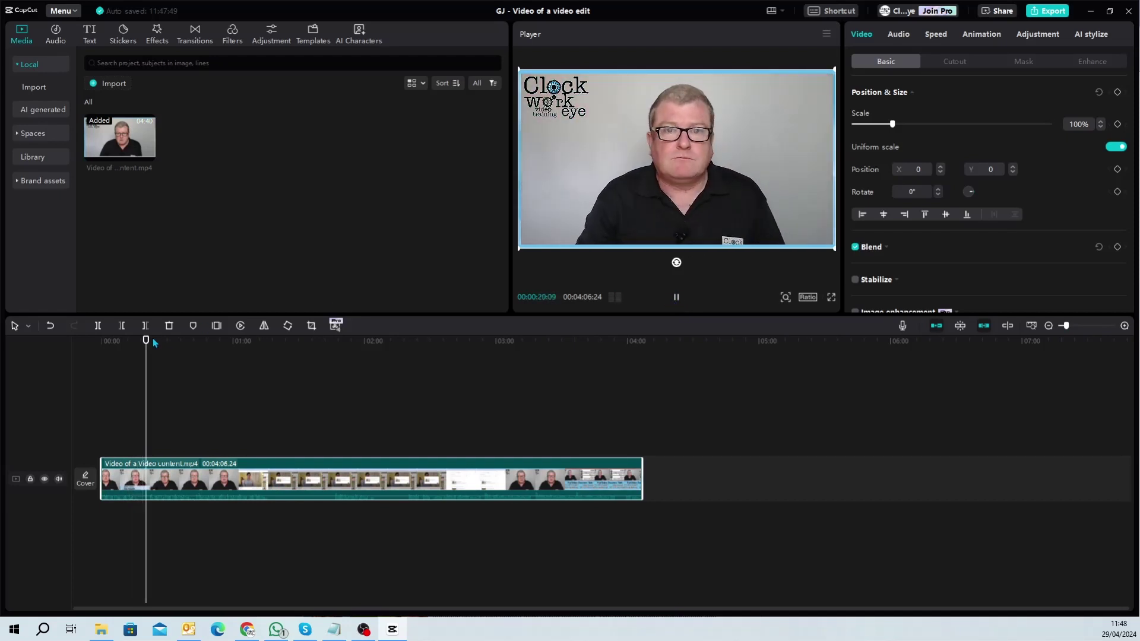
Place the playhead near 41 seconds and delete everything before it, trimming the opening 42 seconds.
{"action": "left_click_drag", "start_coordinate": [152, 344], "coordinate": [191, 343]}
{"action": "left_click", "coordinate": [677, 303]}
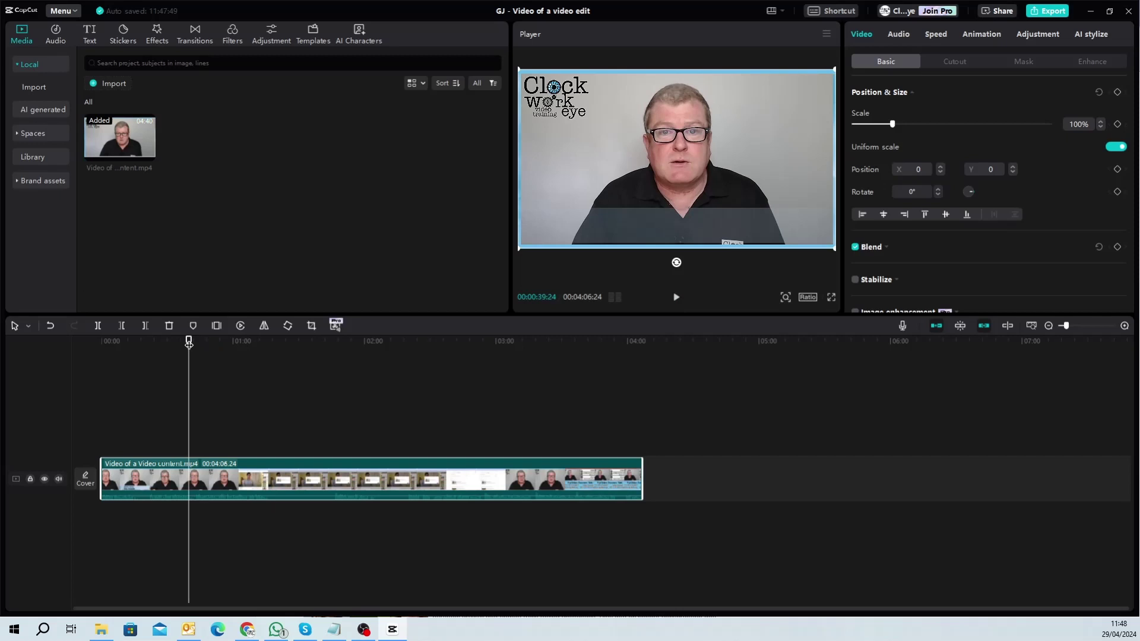
{"action": "left_click", "coordinate": [677, 299]}
{"action": "key", "text": "q"}
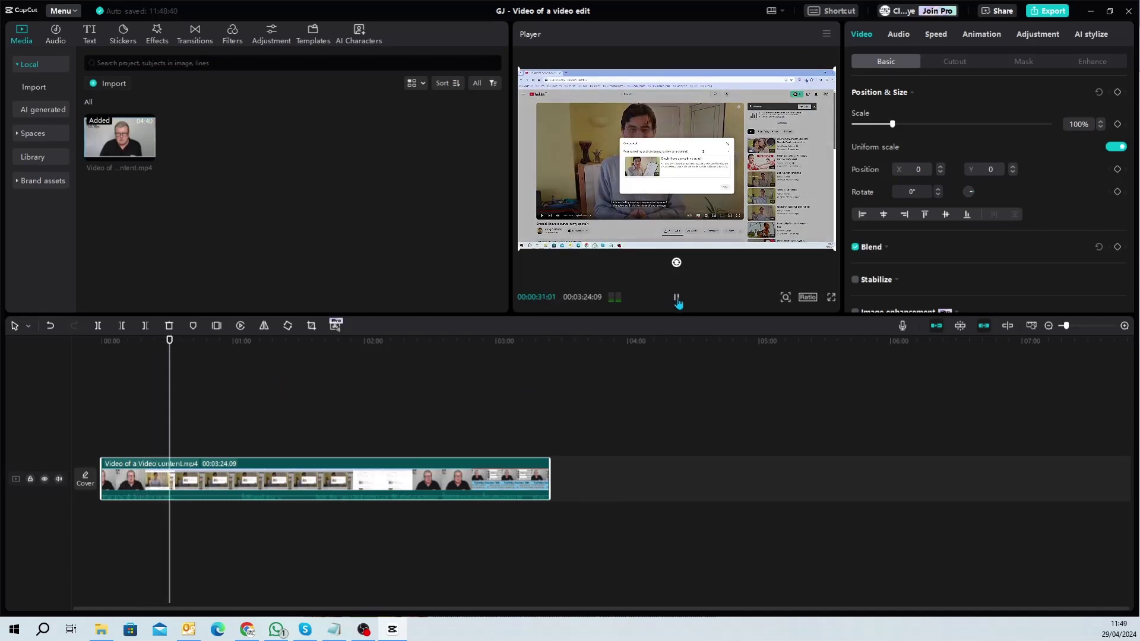
Split out the first typing section and speed it up to 27.8x.
{"action": "left_click", "coordinate": [98, 325]}
{"action": "left_click", "coordinate": [675, 297]}
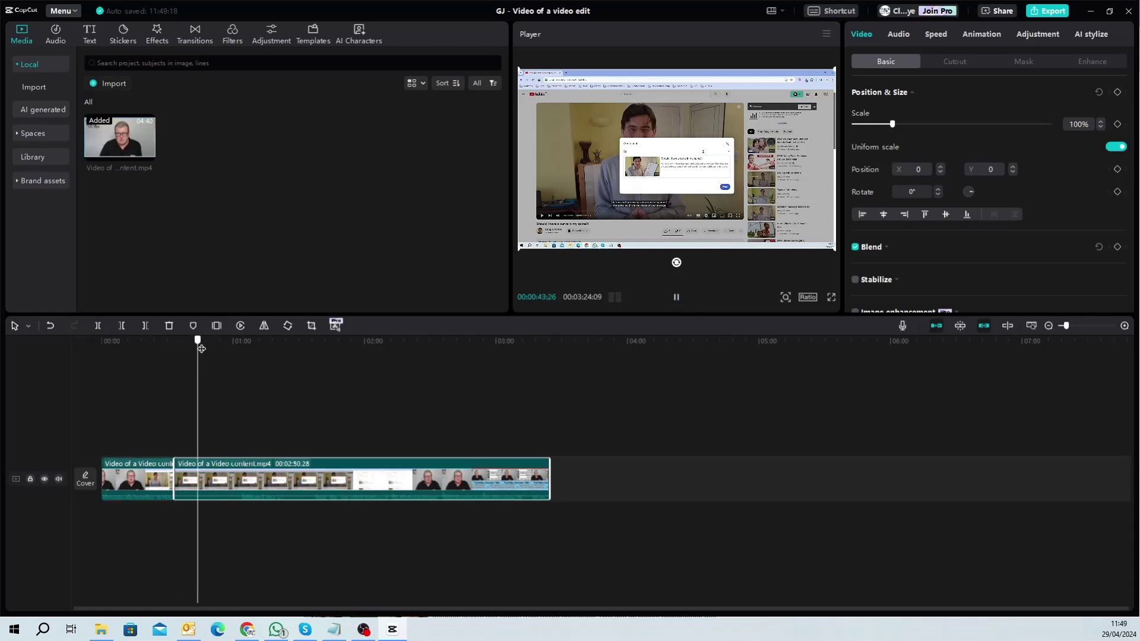
{"action": "left_click_drag", "start_coordinate": [243, 340], "coordinate": [240, 344]}
{"action": "left_click", "coordinate": [98, 325]}
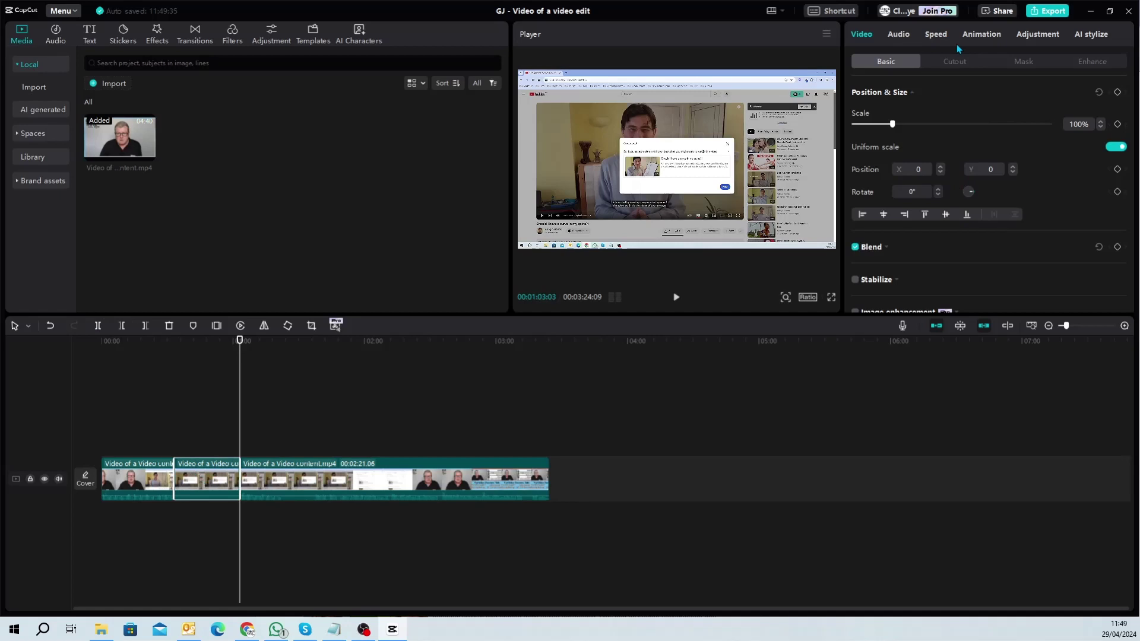
{"action": "left_click", "coordinate": [936, 34]}
{"action": "left_click_drag", "start_coordinate": [1045, 113], "coordinate": [1040, 114]}
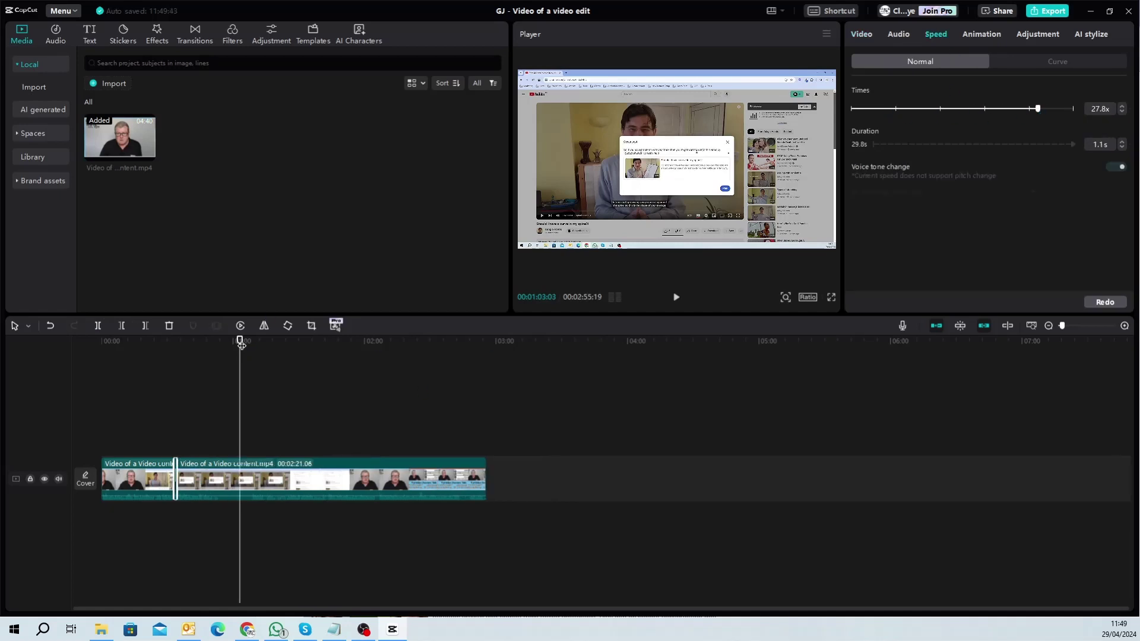
{"action": "left_click", "coordinate": [678, 299]}
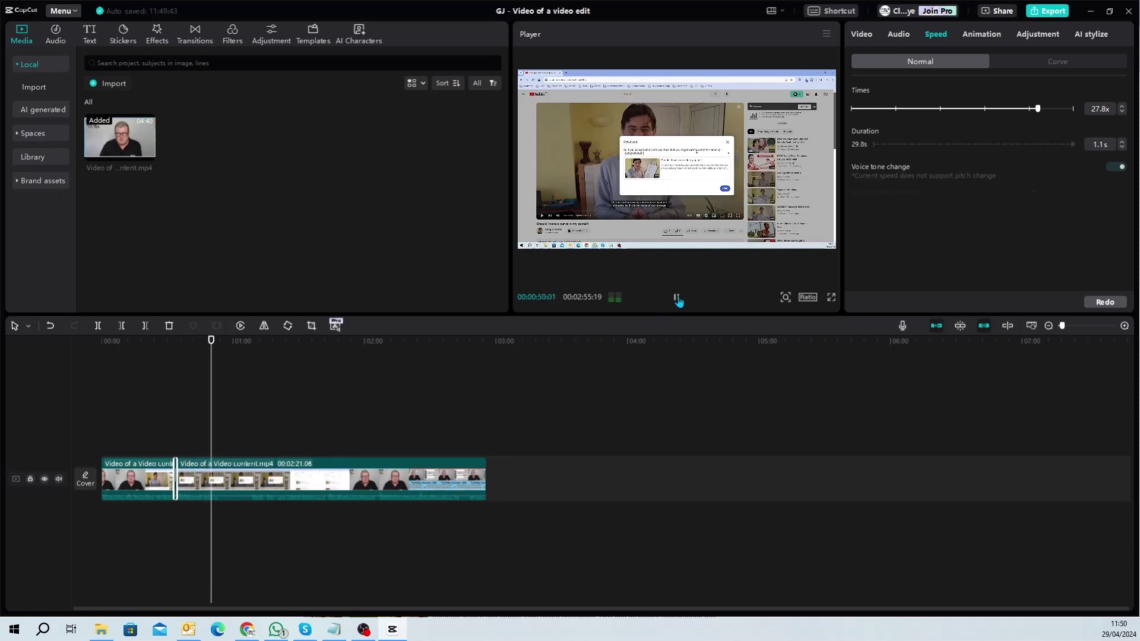
Split out the 13.7-second second typing section and speed it up to 24.2x.
{"action": "left_click", "coordinate": [677, 299]}
{"action": "left_click", "coordinate": [104, 330]}
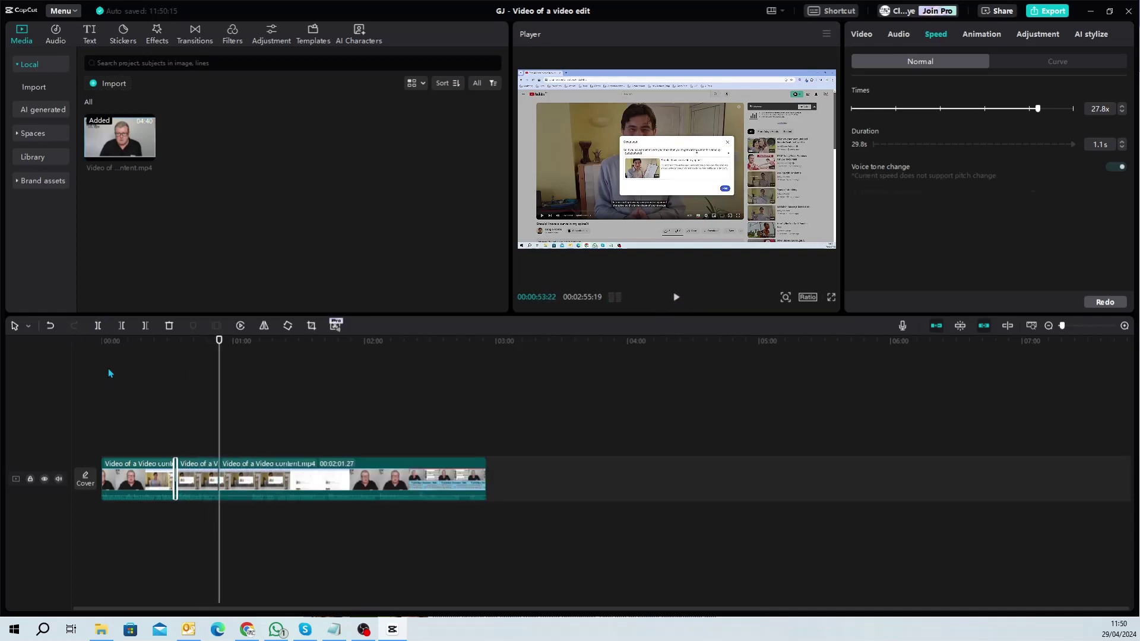
{"action": "key", "text": "space"}
{"action": "key", "text": "space"}
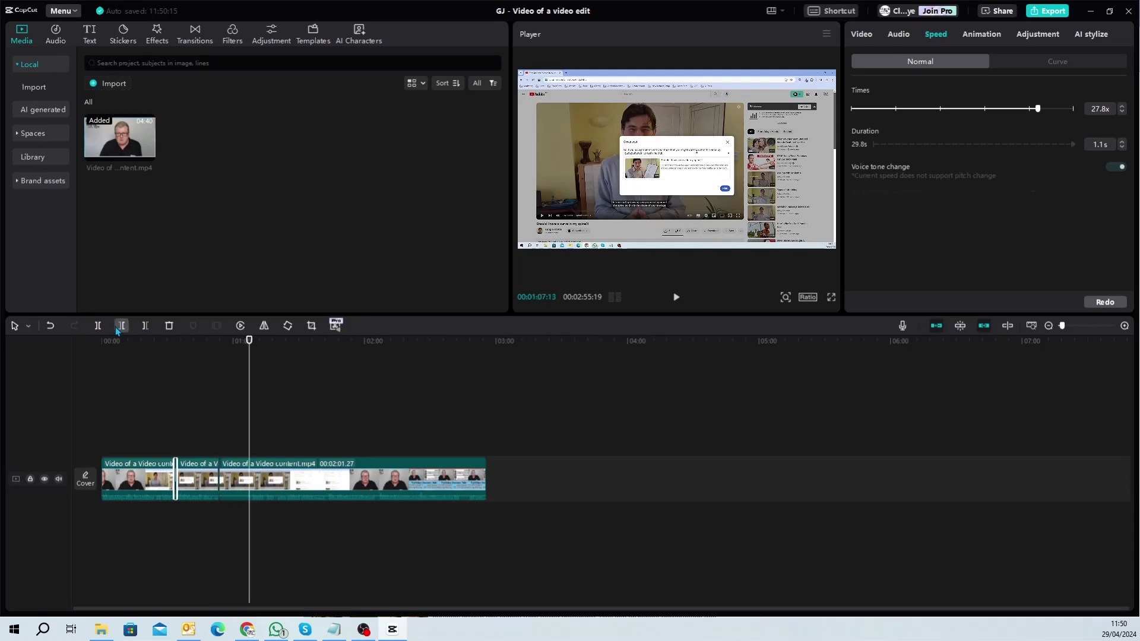
{"action": "left_click", "coordinate": [233, 484]}
{"action": "left_click", "coordinate": [1036, 108]}
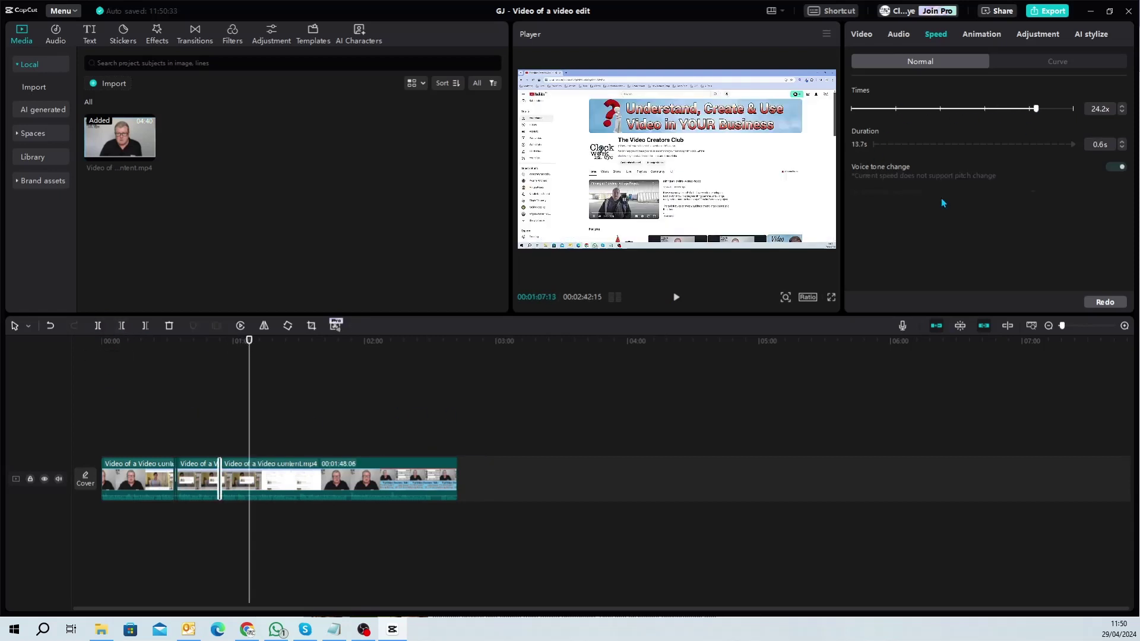
{"action": "left_click", "coordinate": [675, 299]}
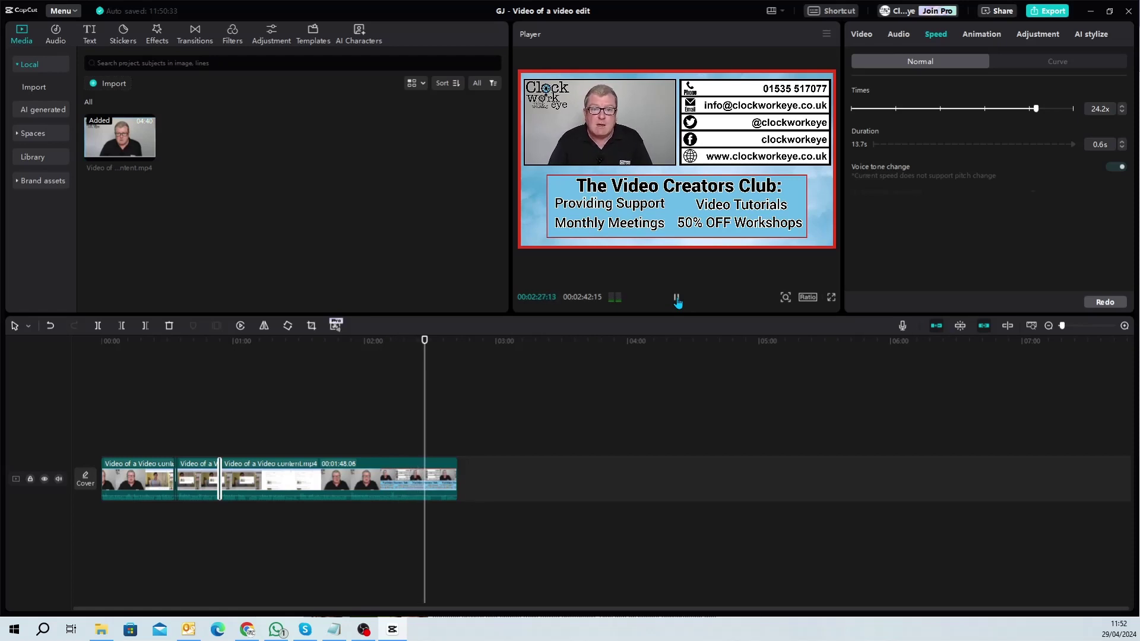
{"action": "left_click", "coordinate": [677, 302]}
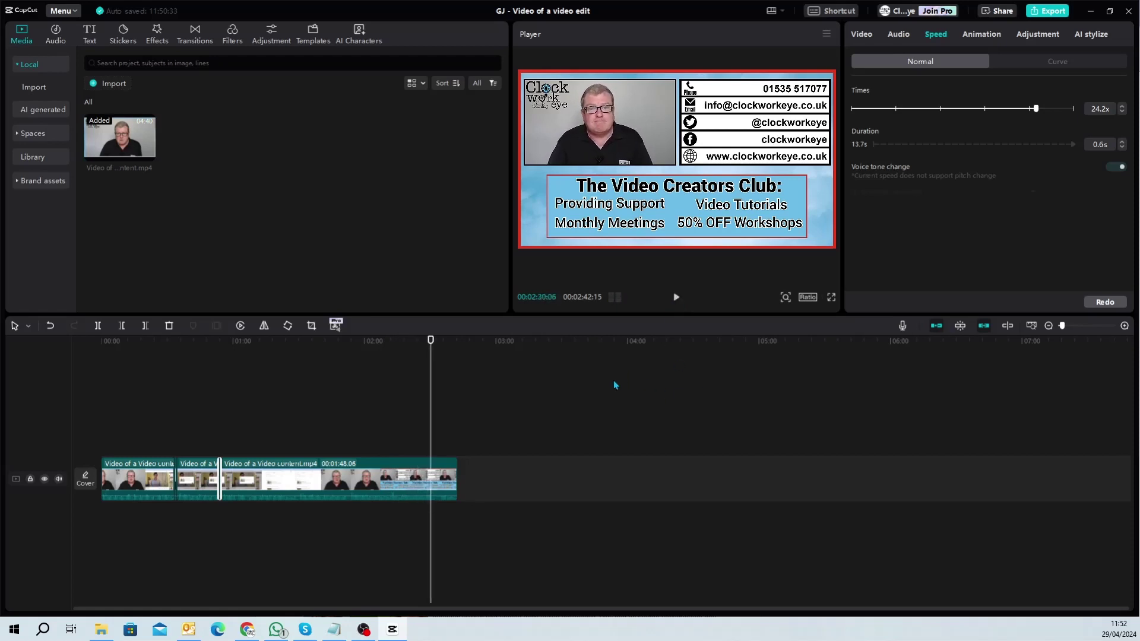
Delete the footage after 2:30 and give the final clip a 0.5 s Fade Out animation.
{"action": "left_click", "coordinate": [145, 326]}
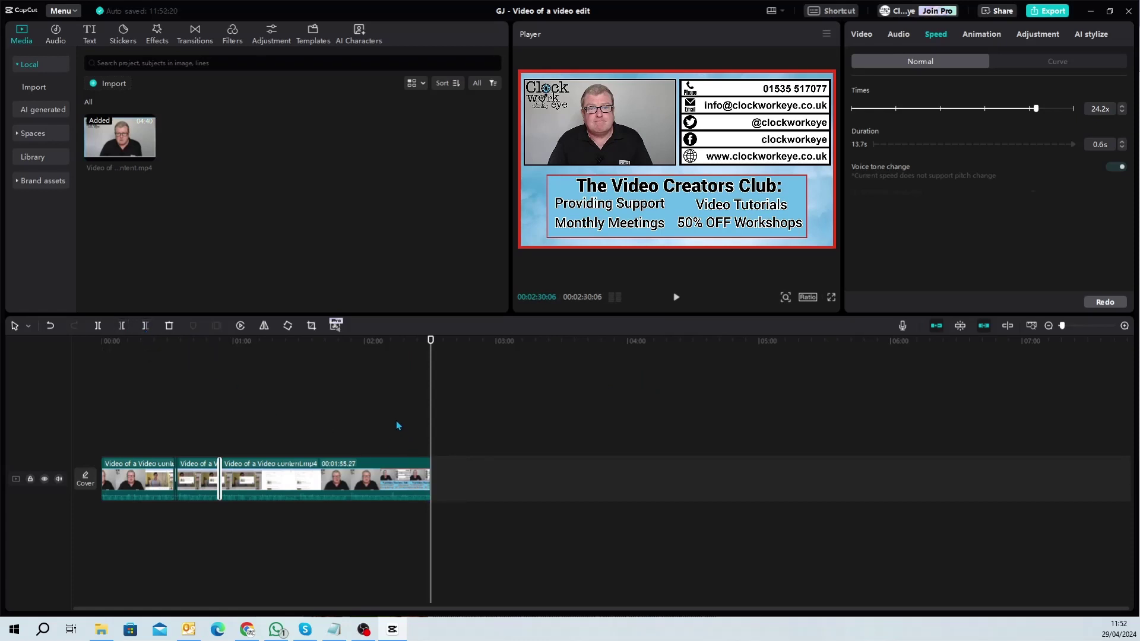
{"action": "left_click", "coordinate": [416, 483]}
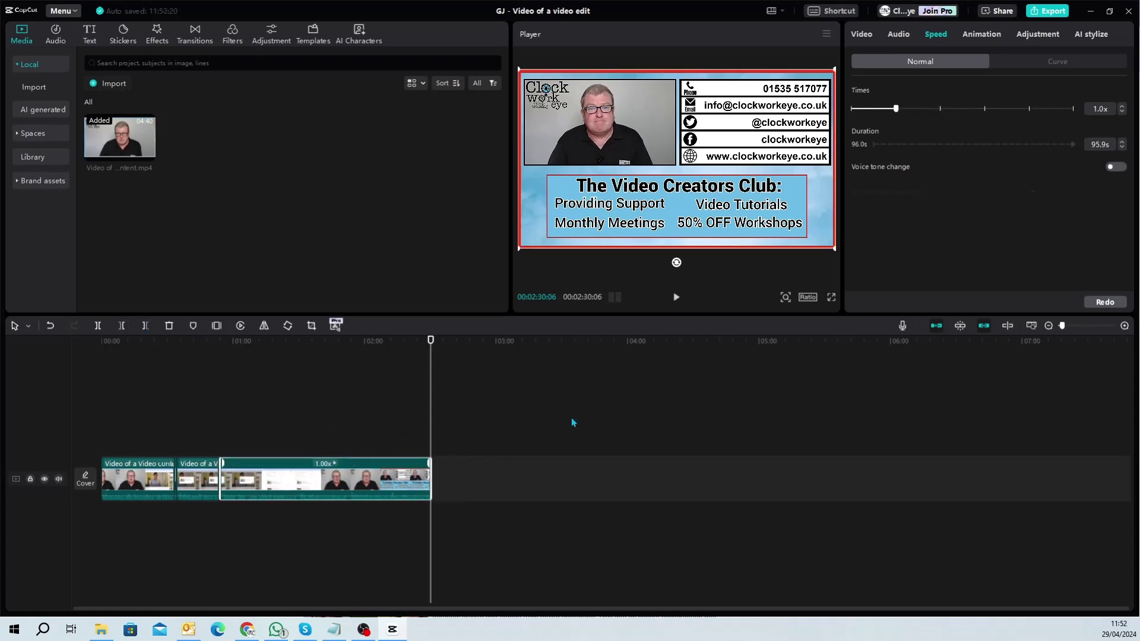
{"action": "left_click", "coordinate": [982, 35]}
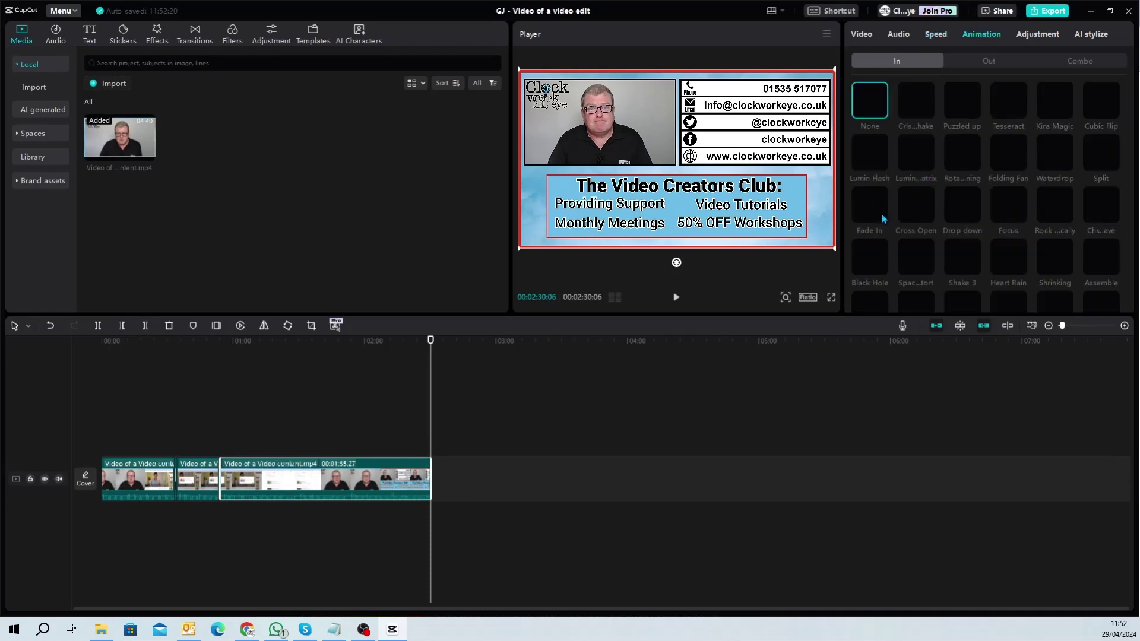
{"action": "left_click", "coordinate": [988, 61]}
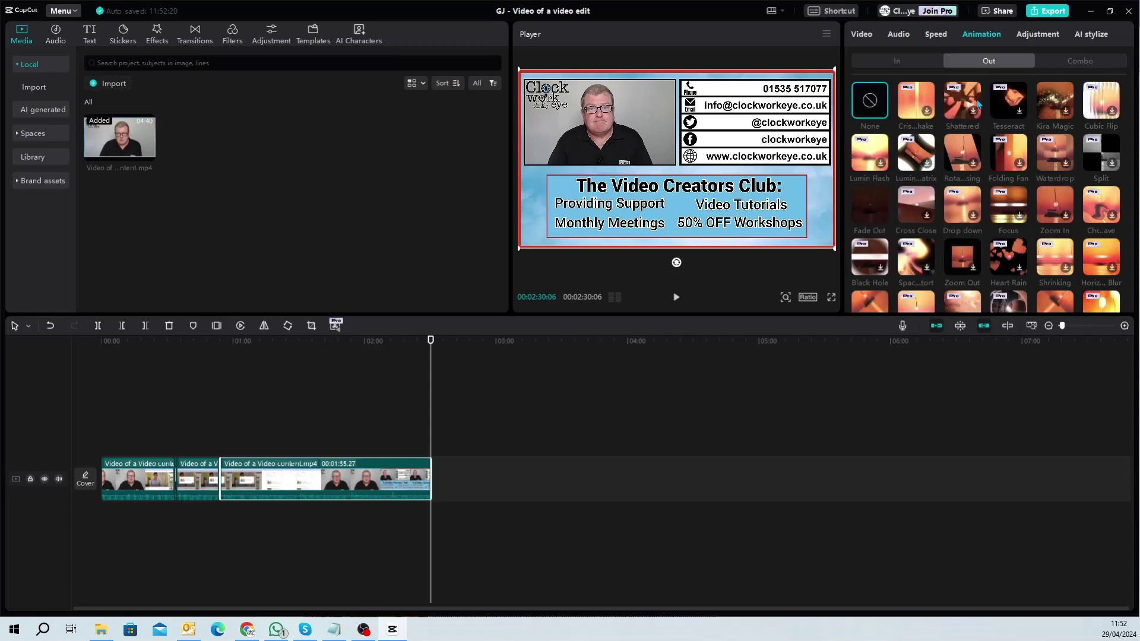
{"action": "left_click", "coordinate": [880, 211]}
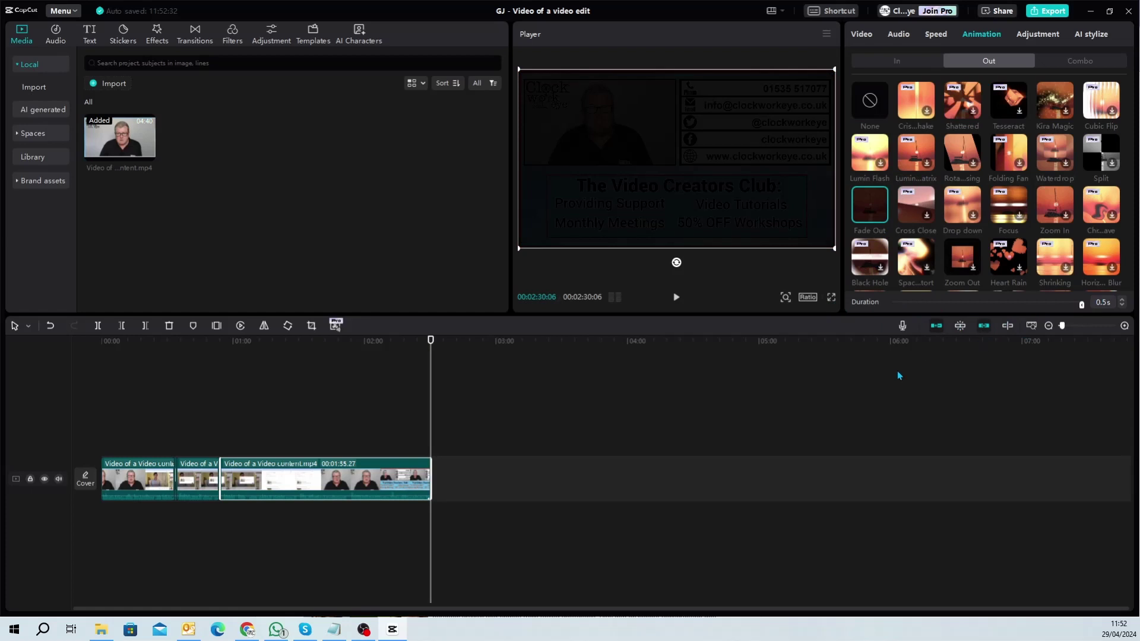
{"action": "left_click", "coordinate": [898, 34]}
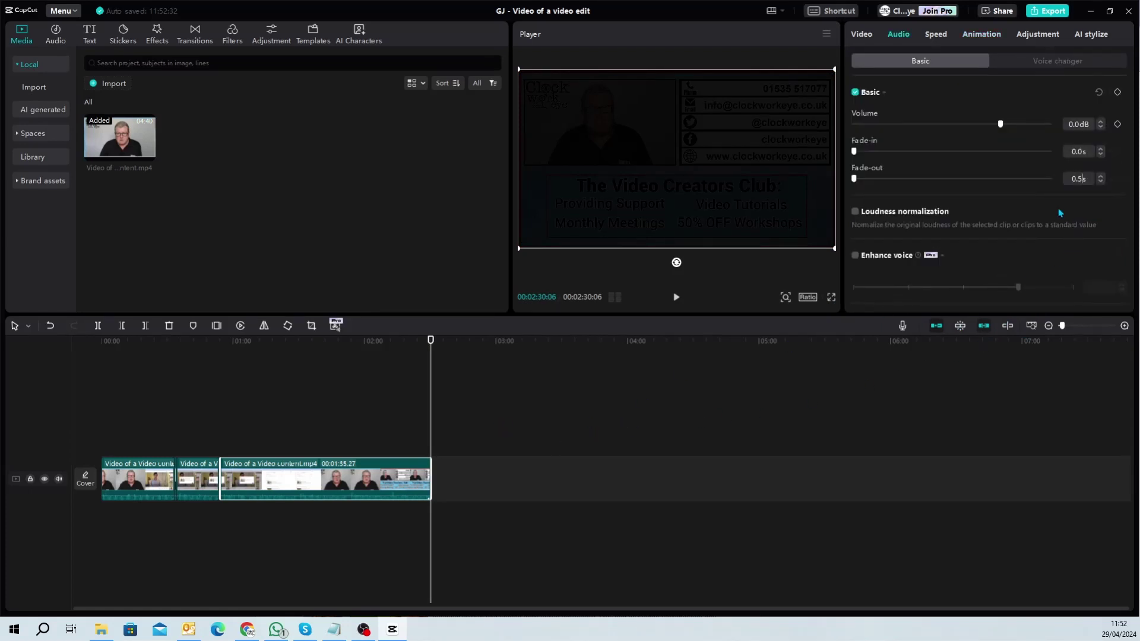
Preview the ending, then open Export showing 1080P, H.264, mp4, 30fps, 2m 31s.
{"action": "left_click", "coordinate": [600, 435]}
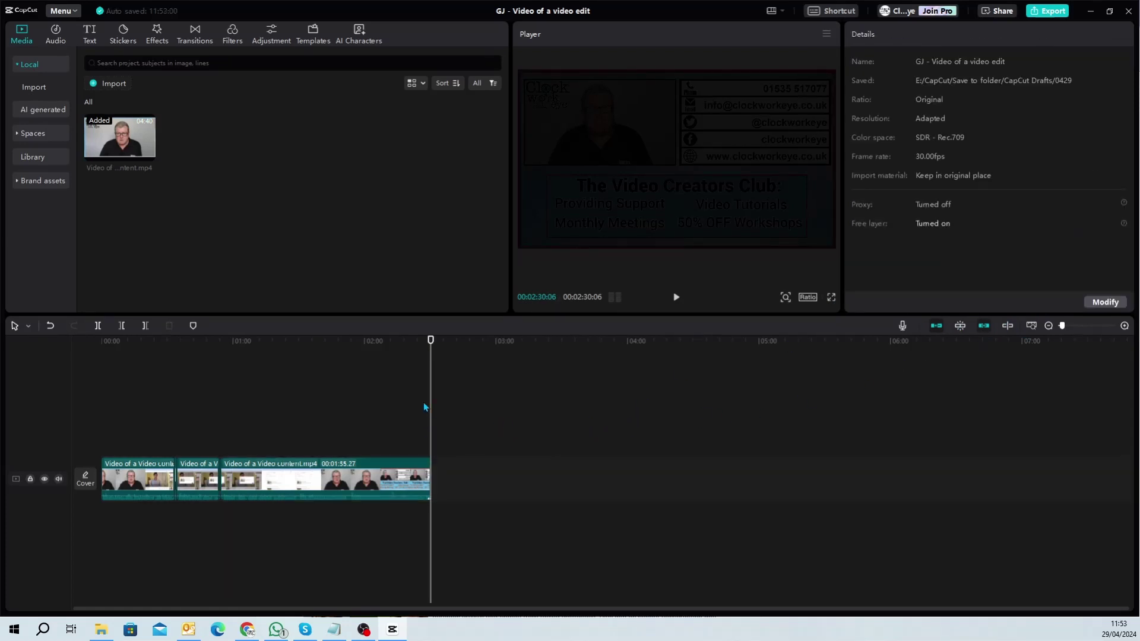
{"action": "left_click", "coordinate": [416, 355]}
{"action": "left_click", "coordinate": [1048, 11]}
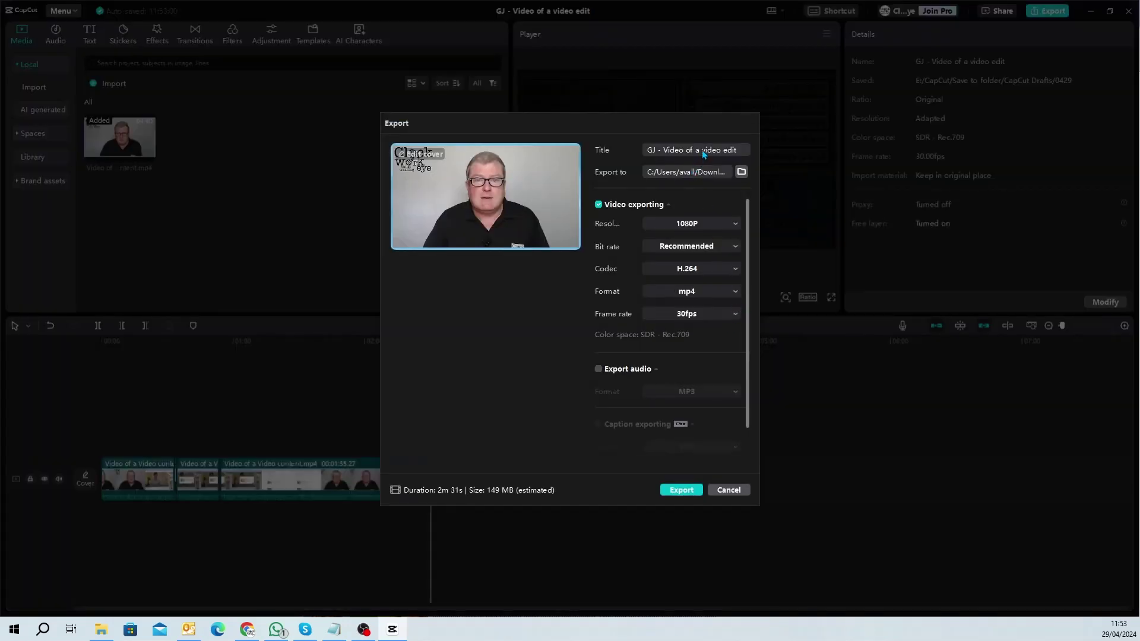